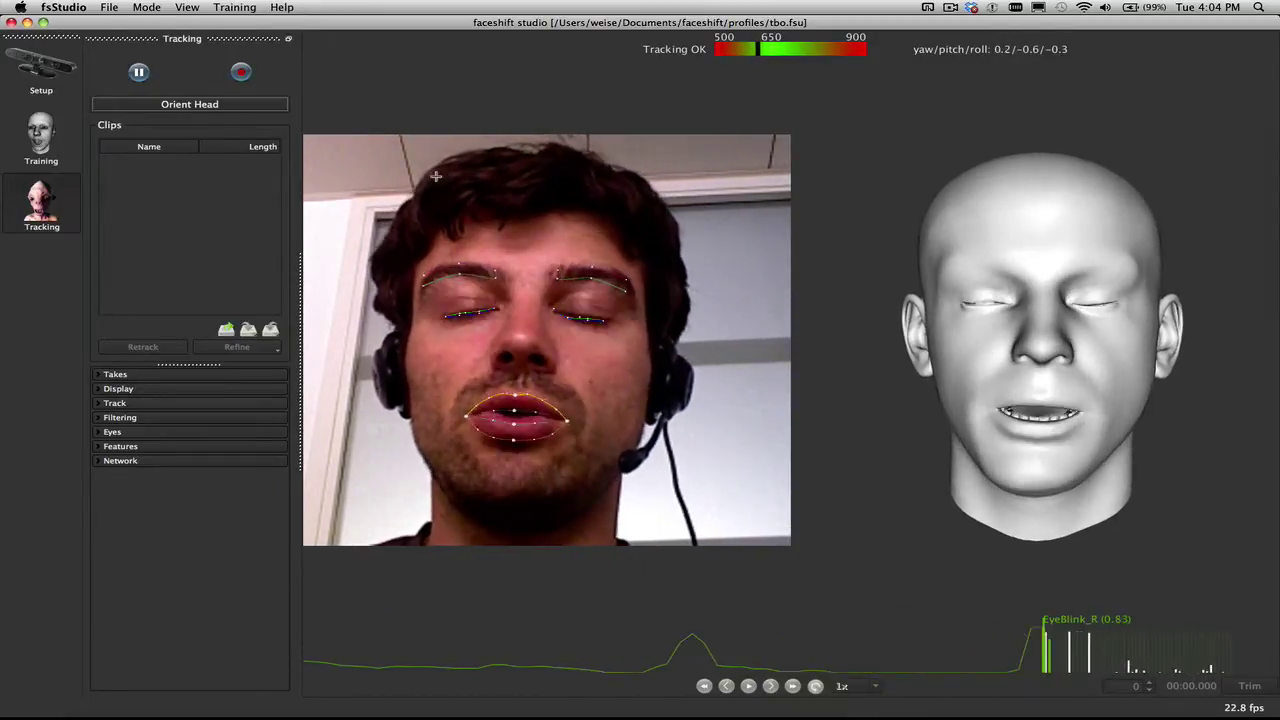
# - Record a new facial performance clip and retrack it to process the missing frames
pyautogui.click(241, 72)
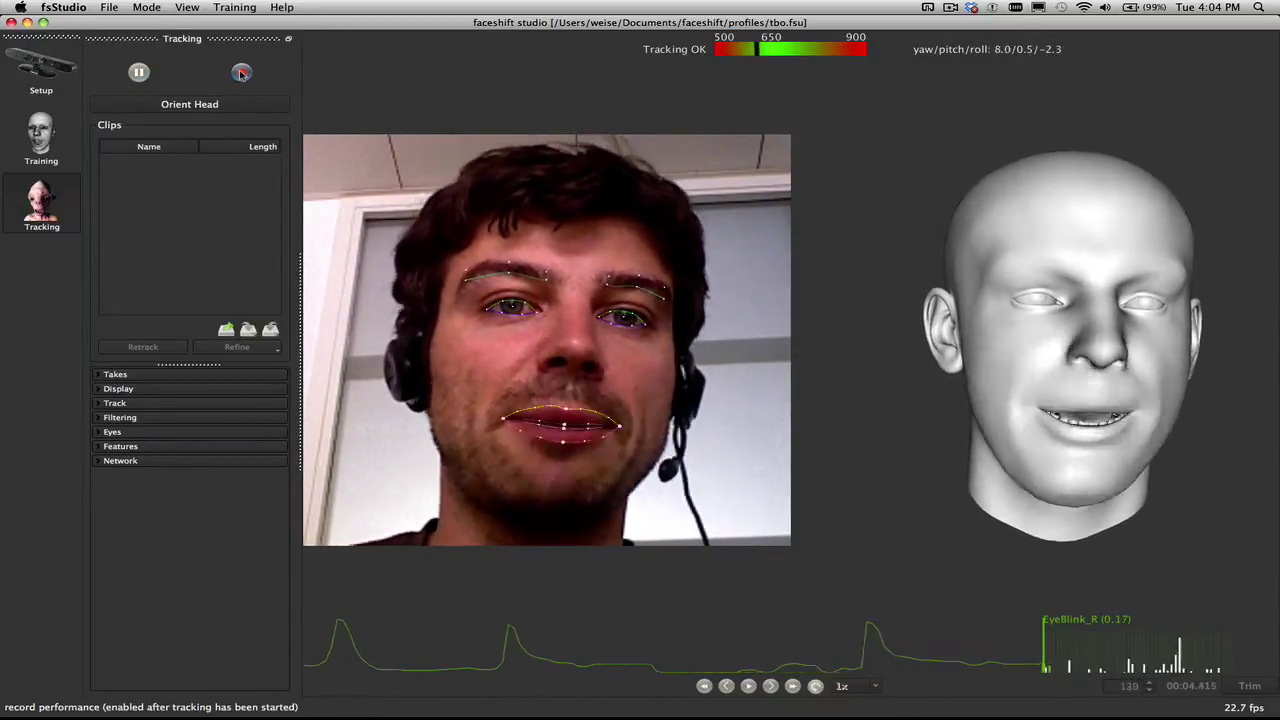
pyautogui.click(241, 72)
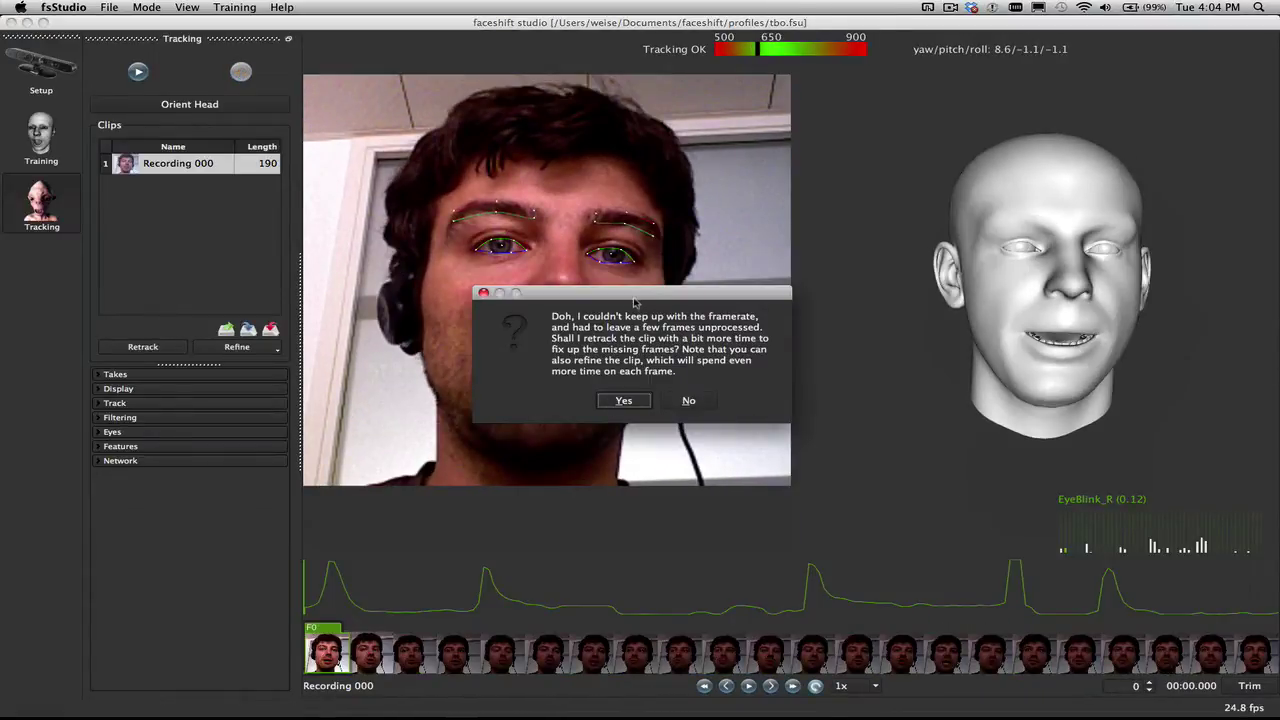
pyautogui.moveTo(633, 301); pyautogui.dragTo(713, 222)
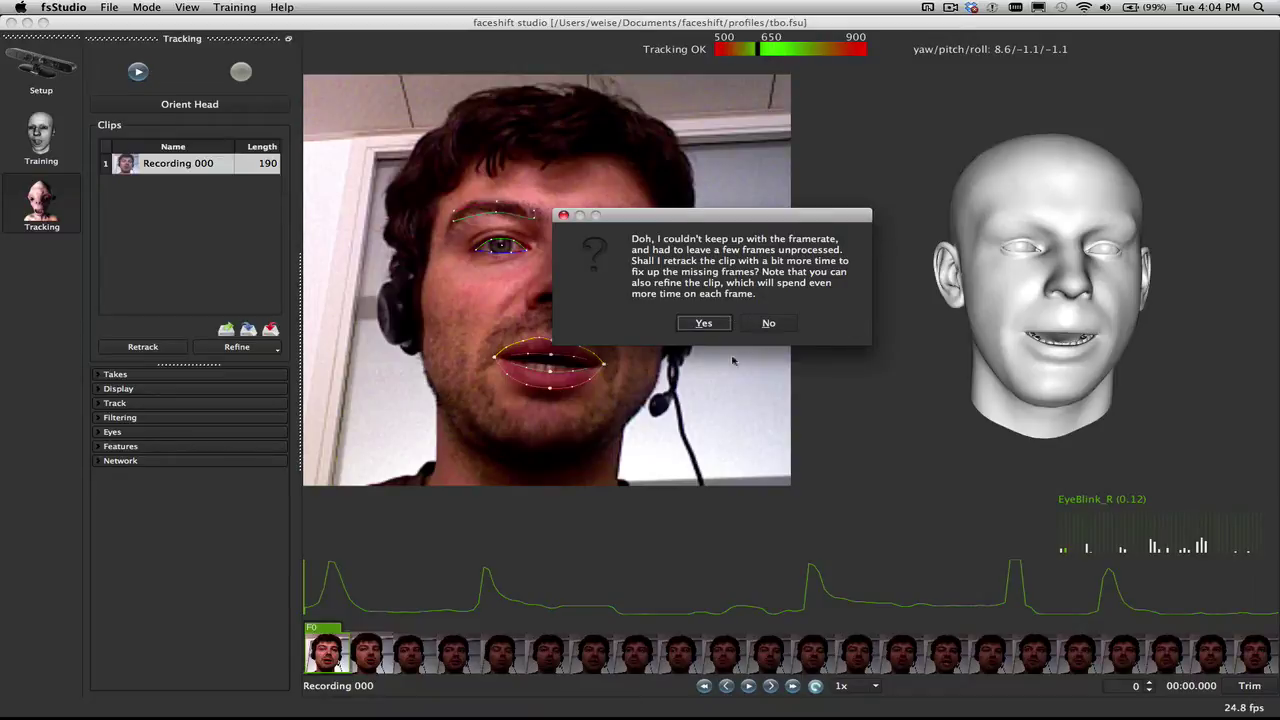
pyautogui.click(704, 324)
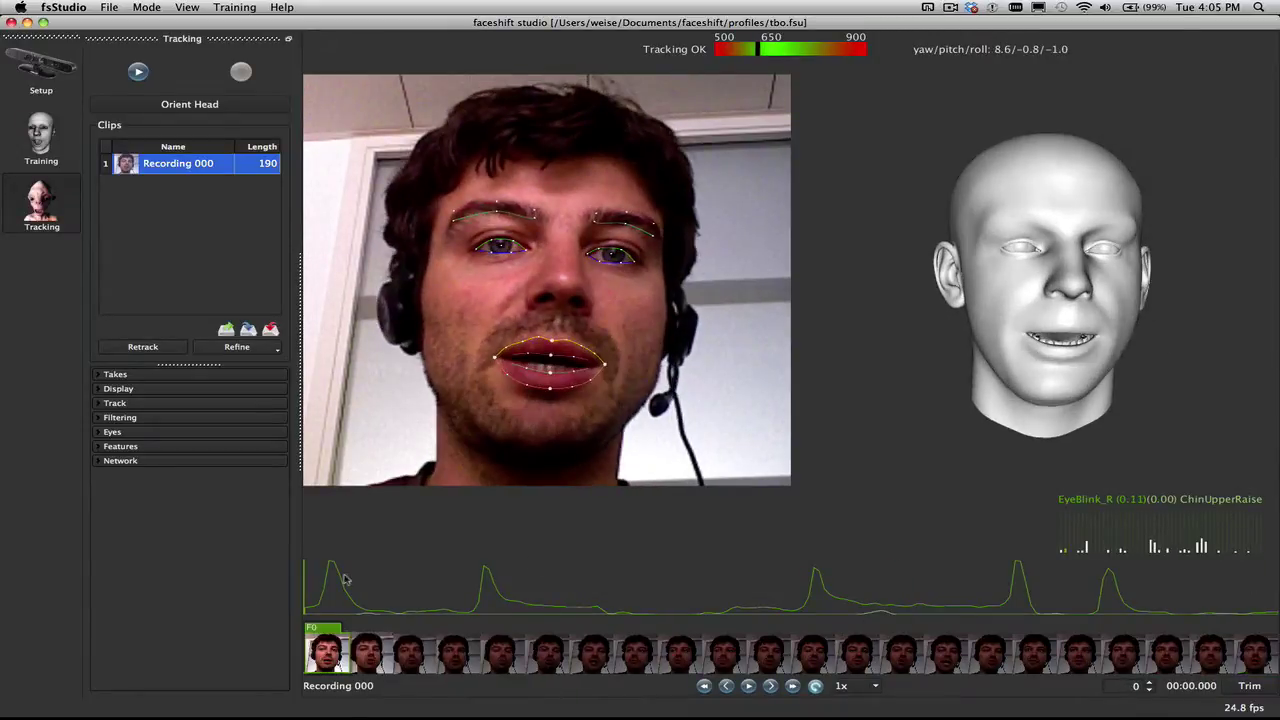
# - Play back part of the recorded clip to check the facial tracking
pyautogui.press('XF86AudioMute')
pyautogui.press('space')
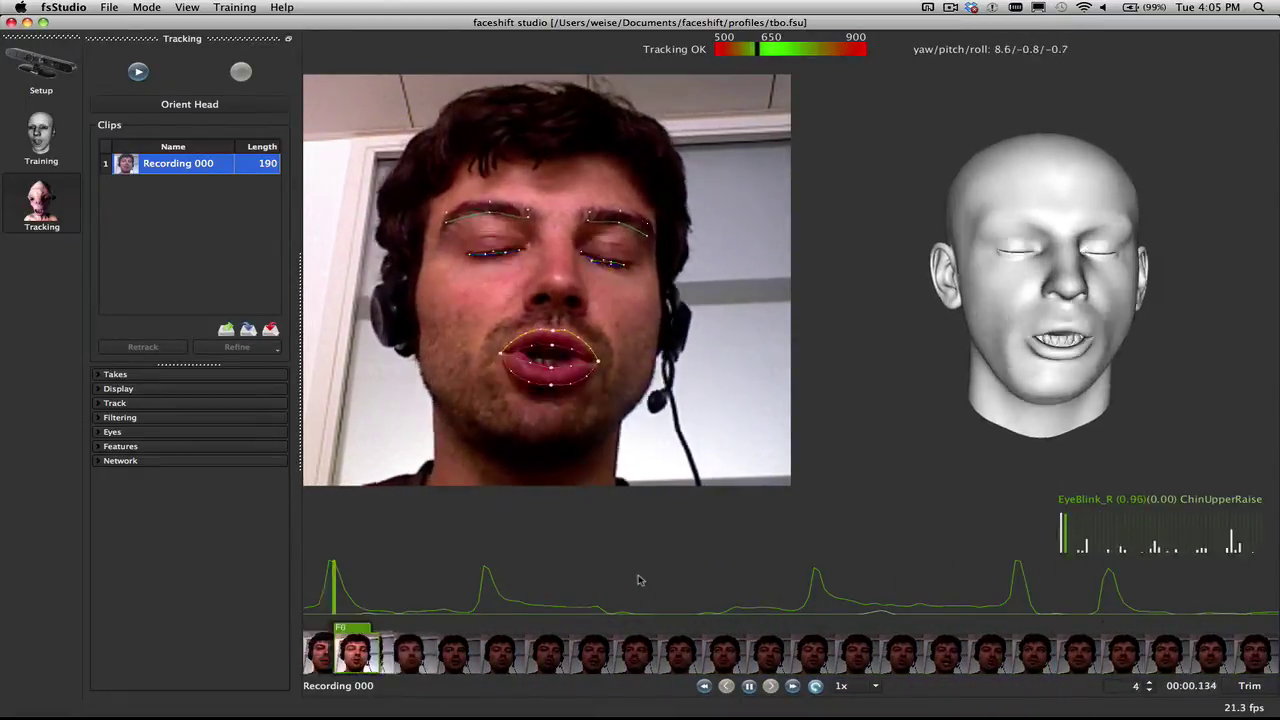
pyautogui.press('space')
pyautogui.click(605, 657)
# - At frame 1, adjust the lip markers to the closed mouth and refine the tracking around that frame
pyautogui.click(330, 651)
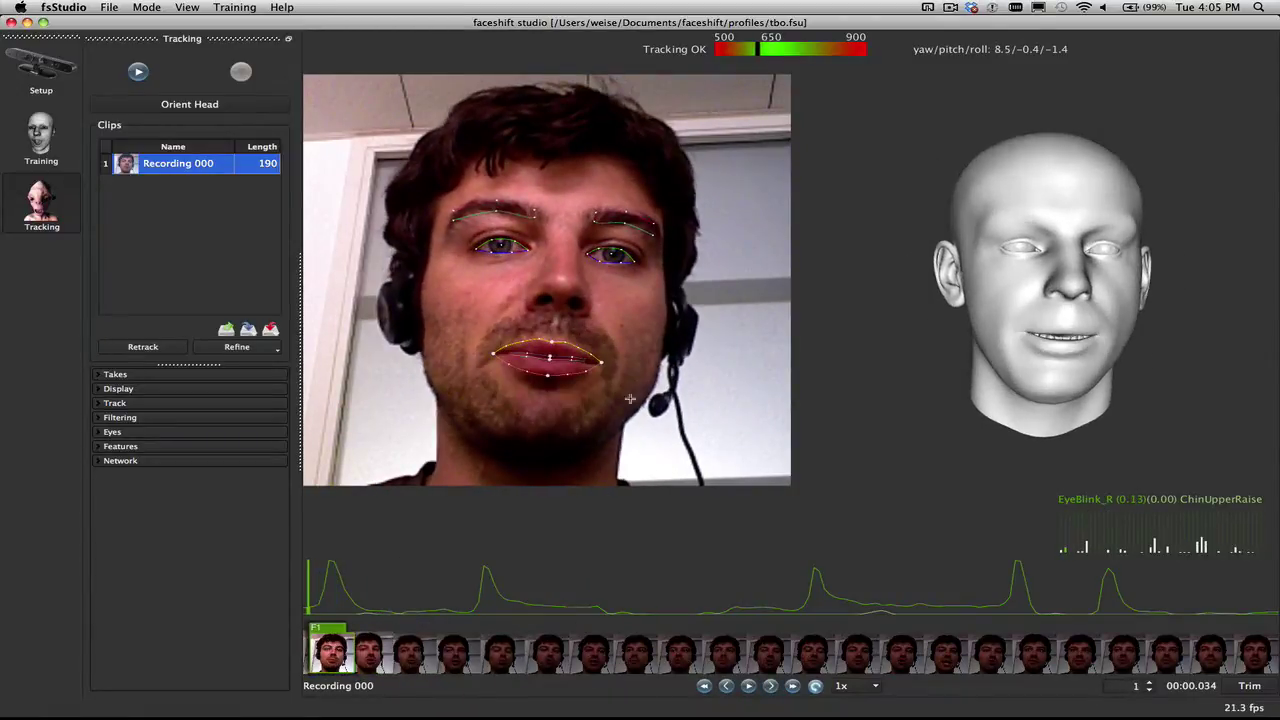
pyautogui.scroll(3, 534, 462)
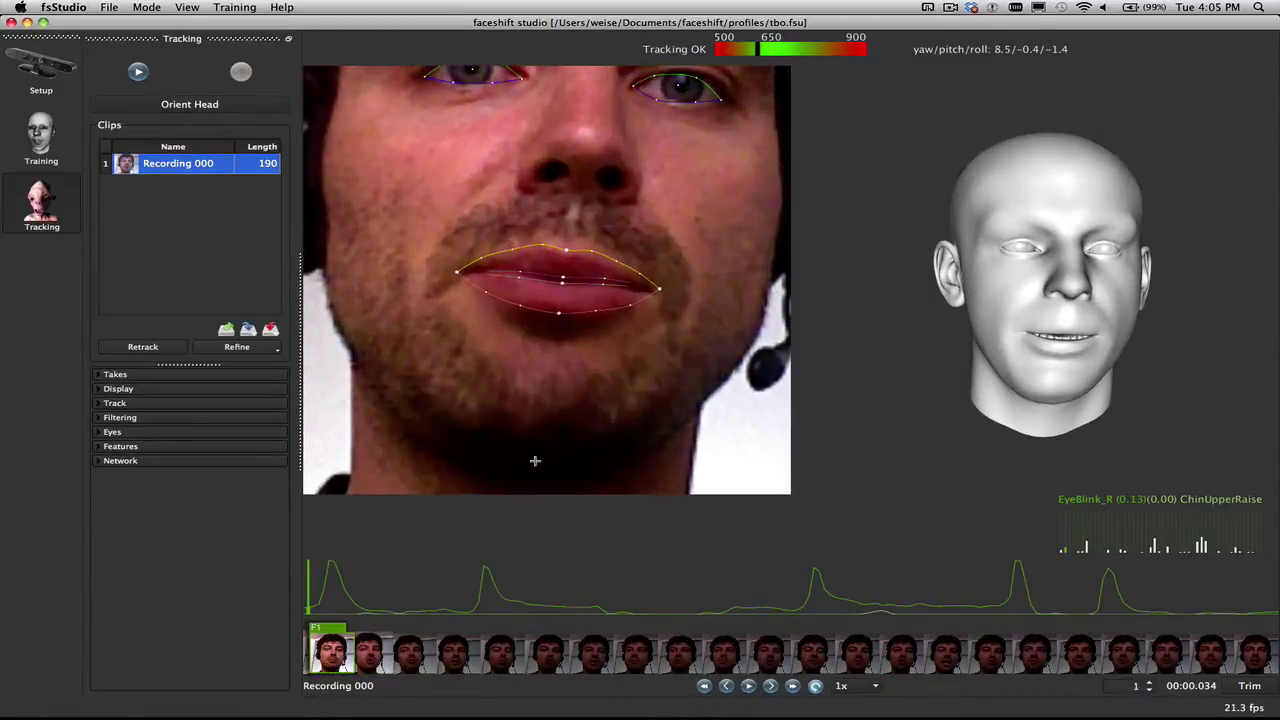
pyautogui.moveTo(677, 376); pyautogui.dragTo(674, 446)
pyautogui.moveTo(734, 316); pyautogui.dragTo(731, 312)
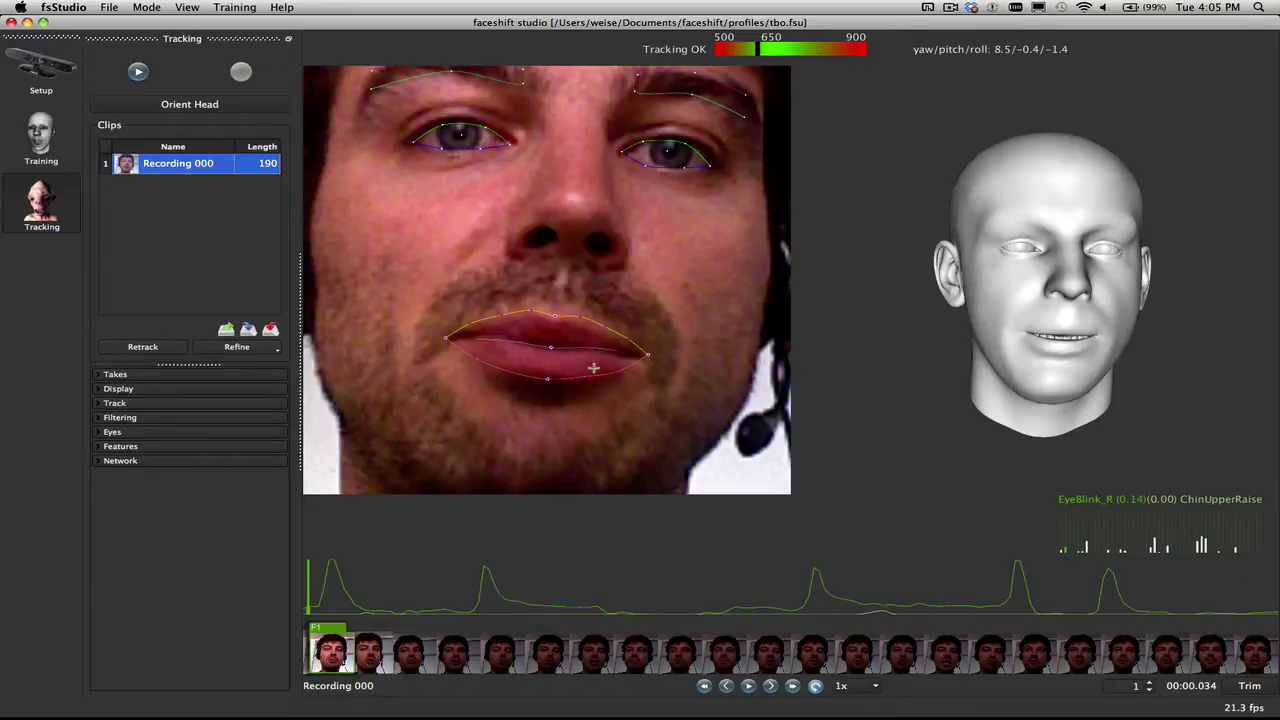
pyautogui.press('r')
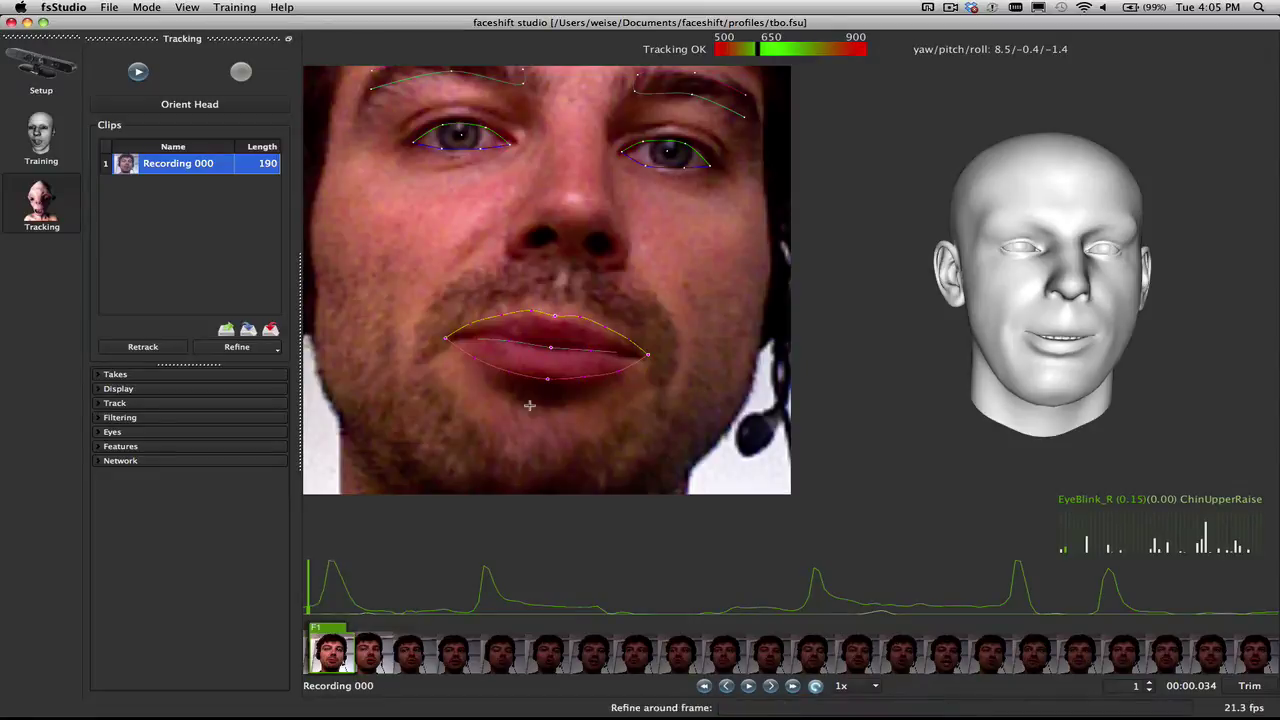
# - Scrub through the clip up to frame 181 to examine how the lip contours follow the mouth
pyautogui.click(340, 650)
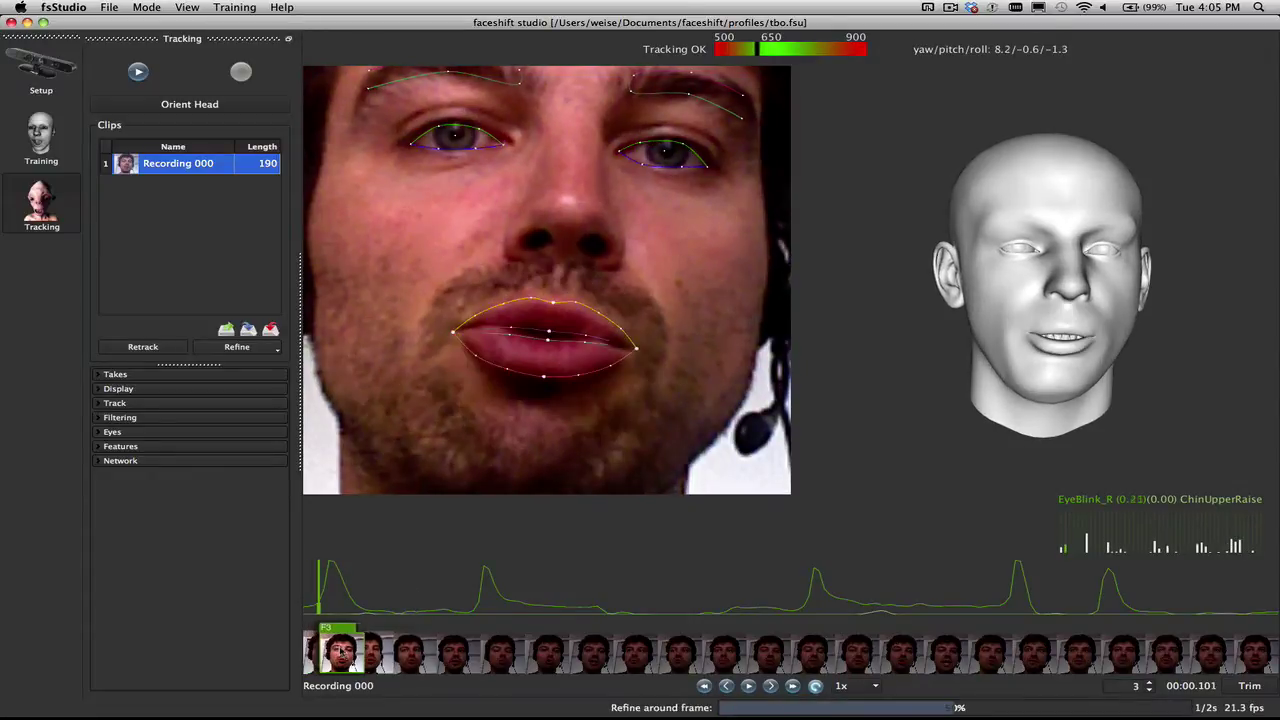
pyautogui.click(345, 651)
pyautogui.moveTo(345, 649); pyautogui.dragTo(1218, 648)
pyautogui.scroll(-2, 720, 384)
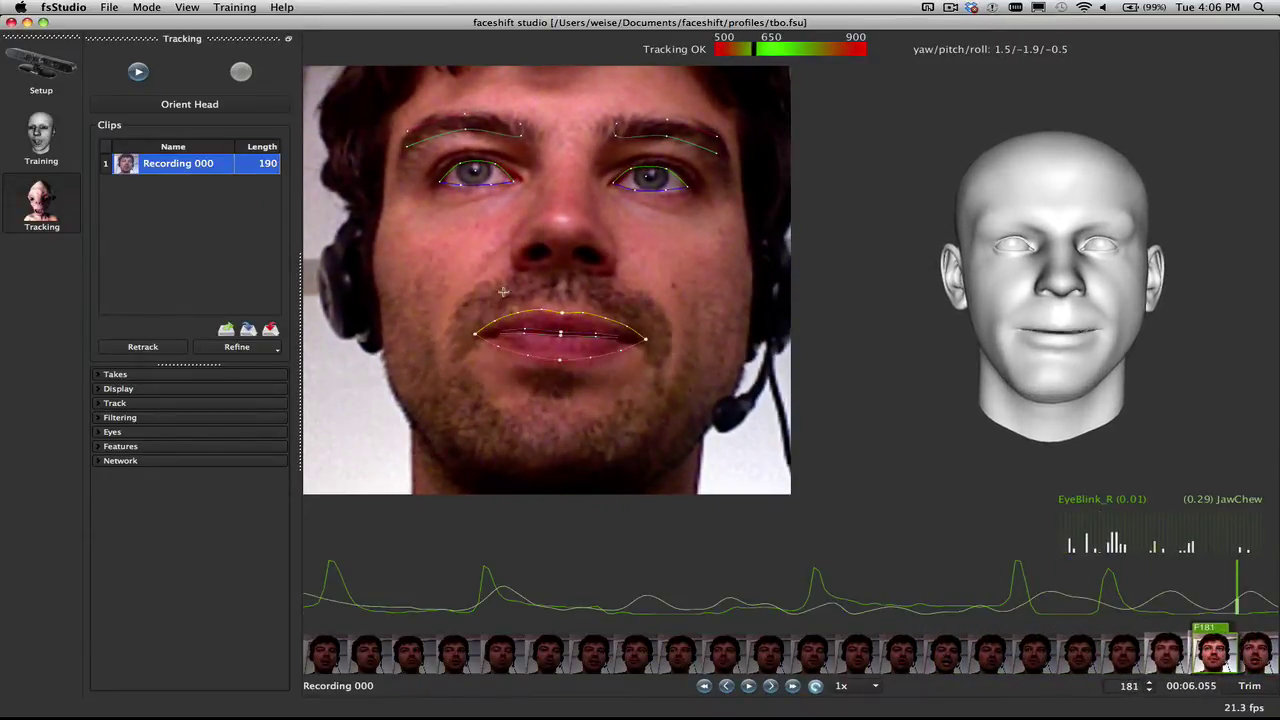
# - Correct the mouth contour markers at frame 146 and refine the tracking around that frame
pyautogui.moveTo(528, 334); pyautogui.dragTo(536, 331)
pyautogui.moveTo(1182, 648); pyautogui.dragTo(1042, 651)
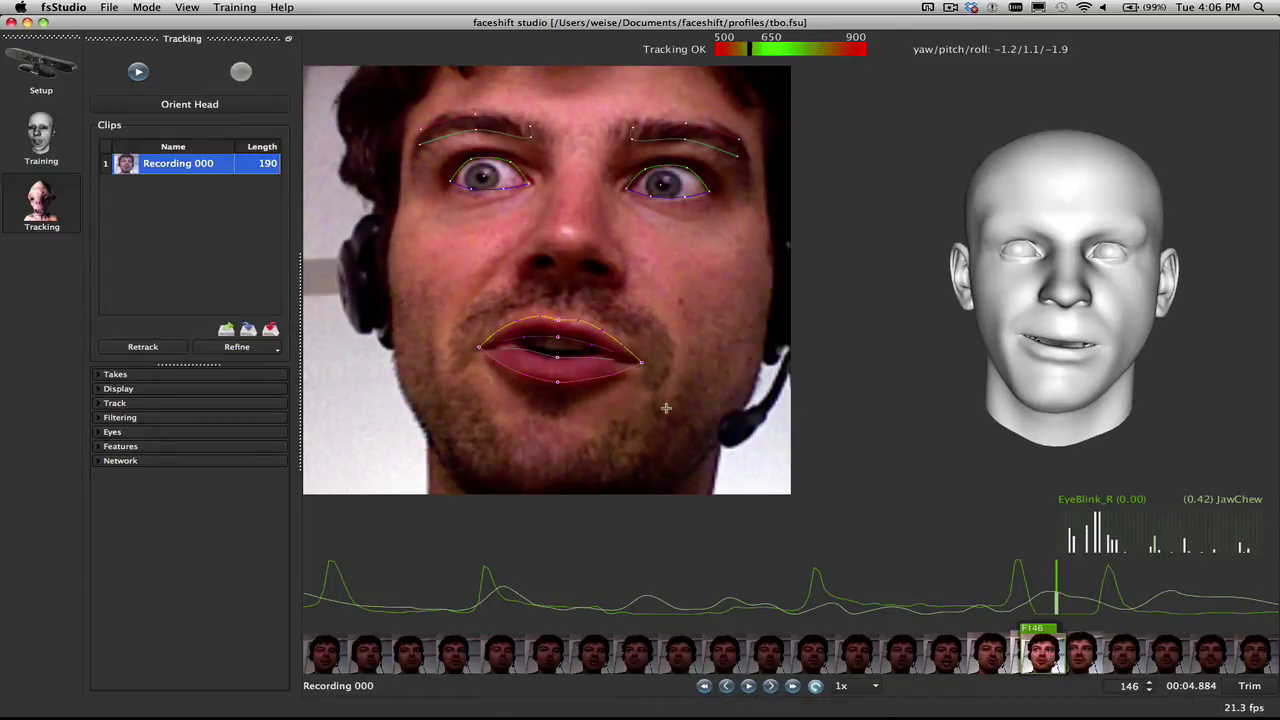
pyautogui.click(905, 655)
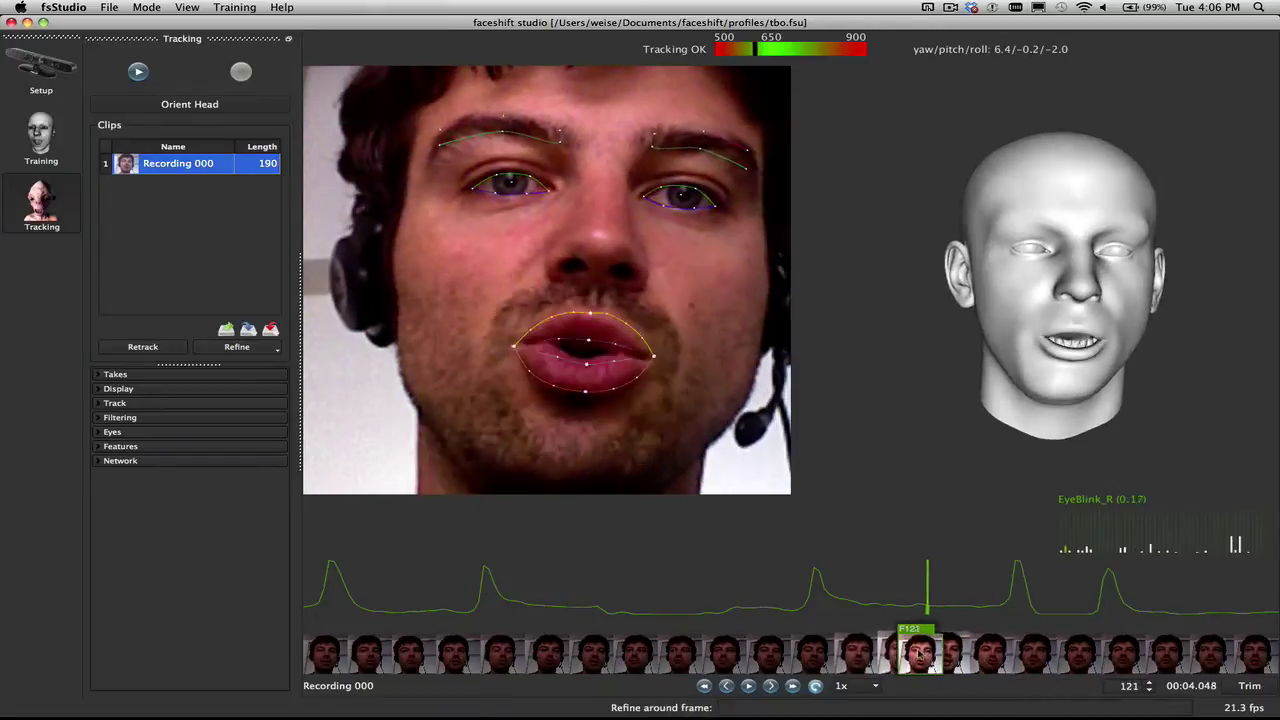
pyautogui.click(825, 656)
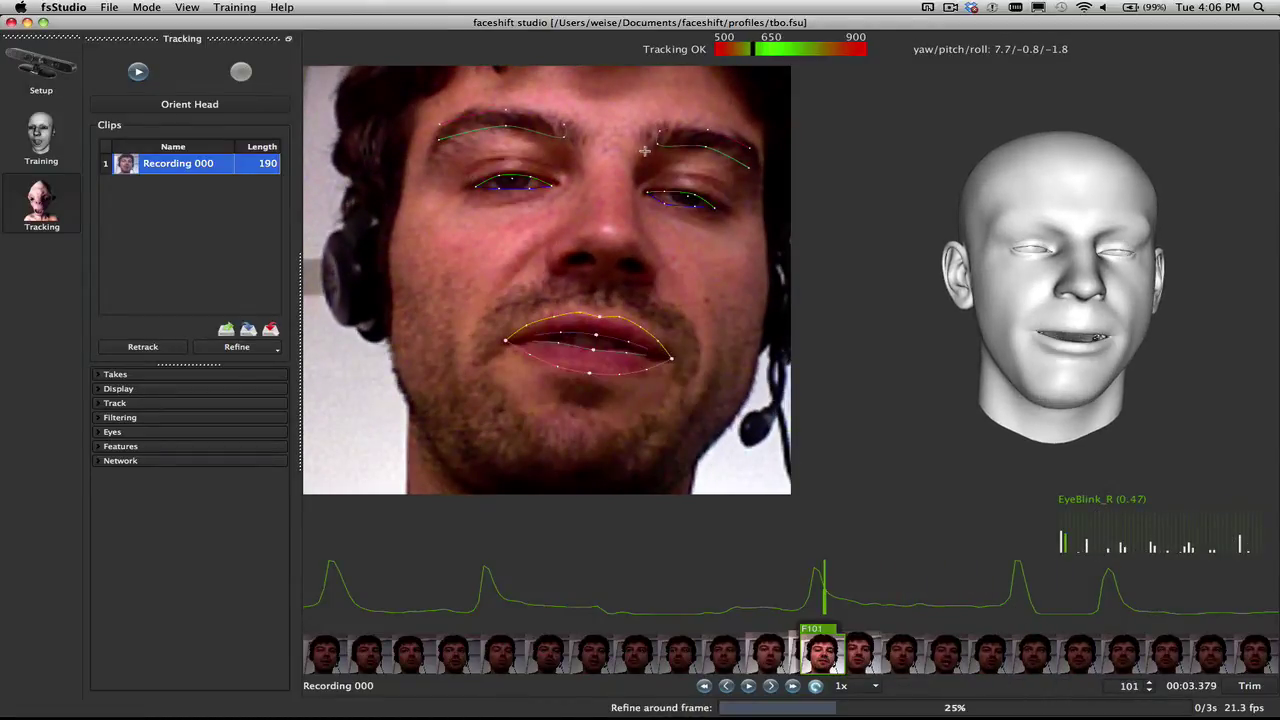
pyautogui.moveTo(822, 645); pyautogui.dragTo(651, 648)
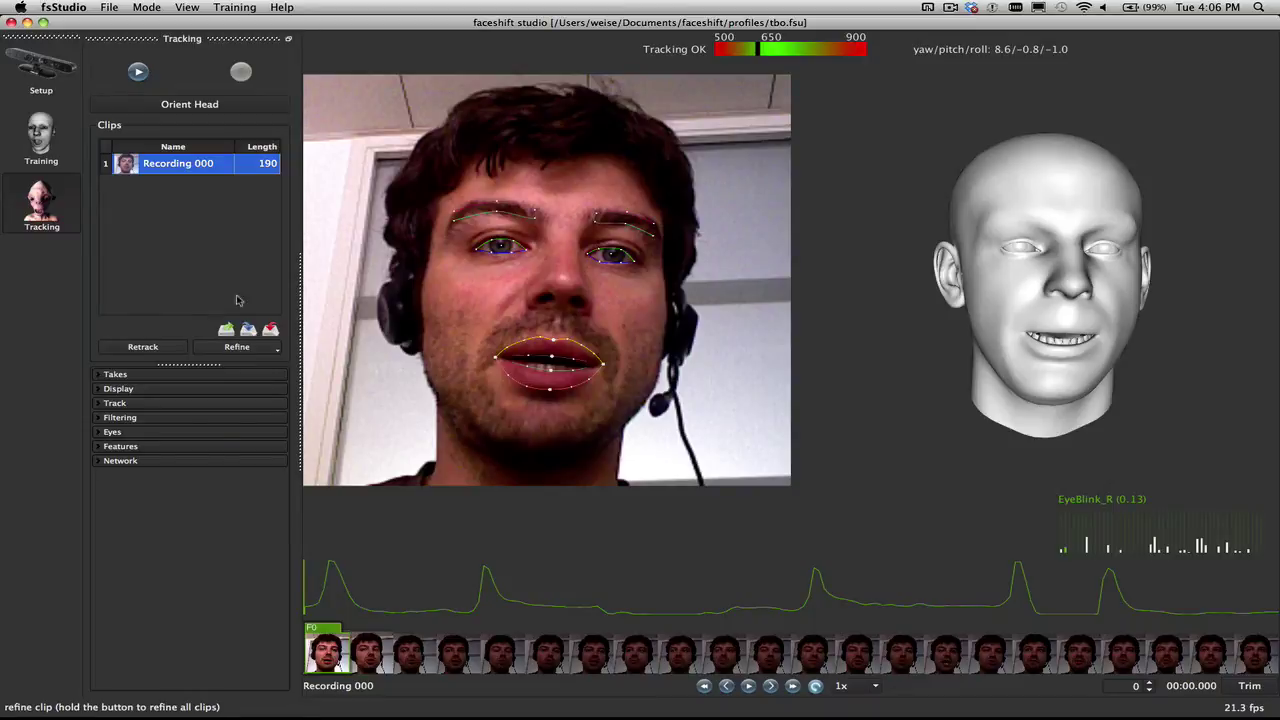
# - Duplicate the recorded clip and refine the entire copy
pyautogui.rightClick(212, 170)
pyautogui.click(242, 191)
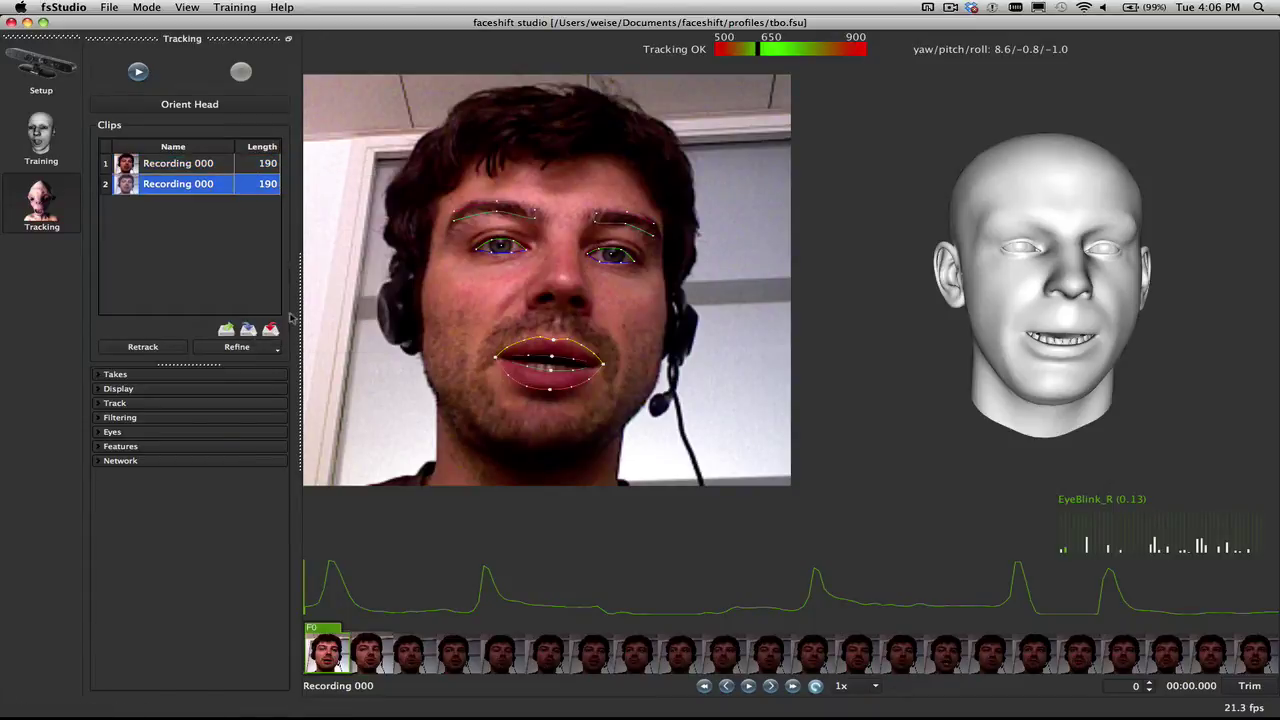
pyautogui.click(228, 349)
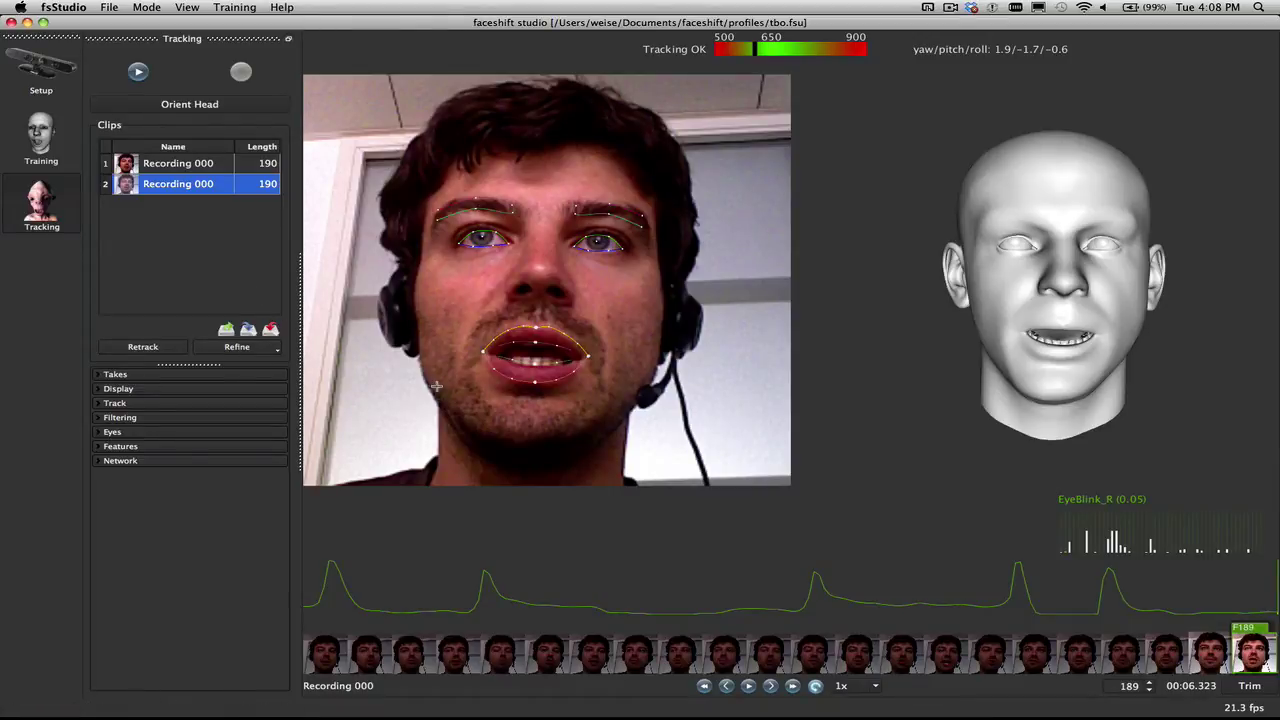
# - Scrub the refined copy through frames 123 and 49 and view the options for refining one or all clips
pyautogui.moveTo(1262, 580)
pyautogui.moveTo(1257, 645); pyautogui.dragTo(935, 695)
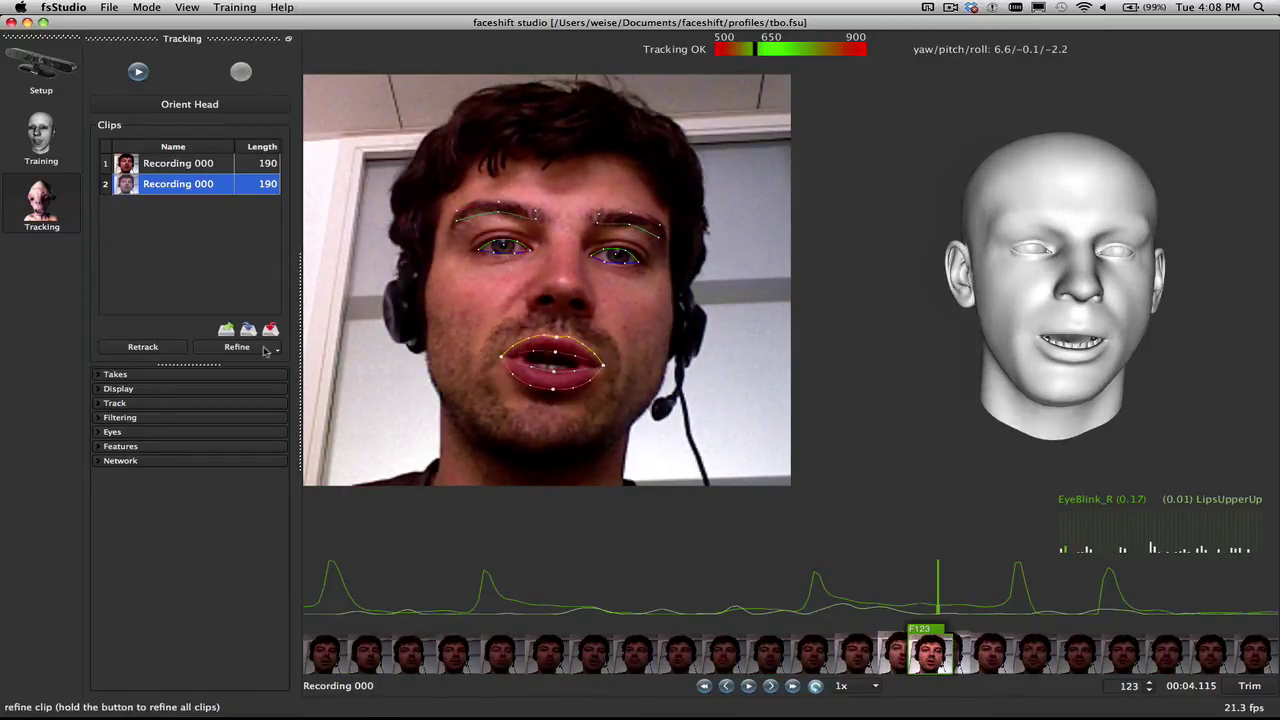
pyautogui.moveTo(265, 348); pyautogui.dragTo(246, 386)
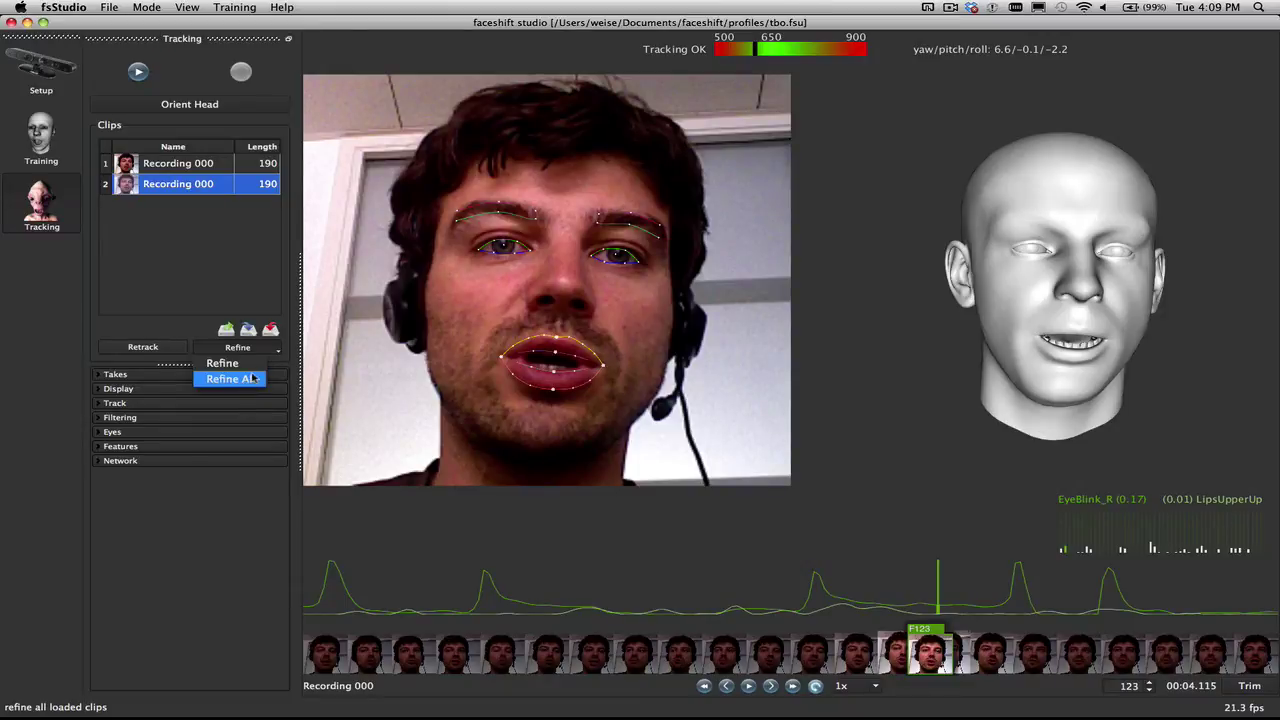
pyautogui.click(263, 277)
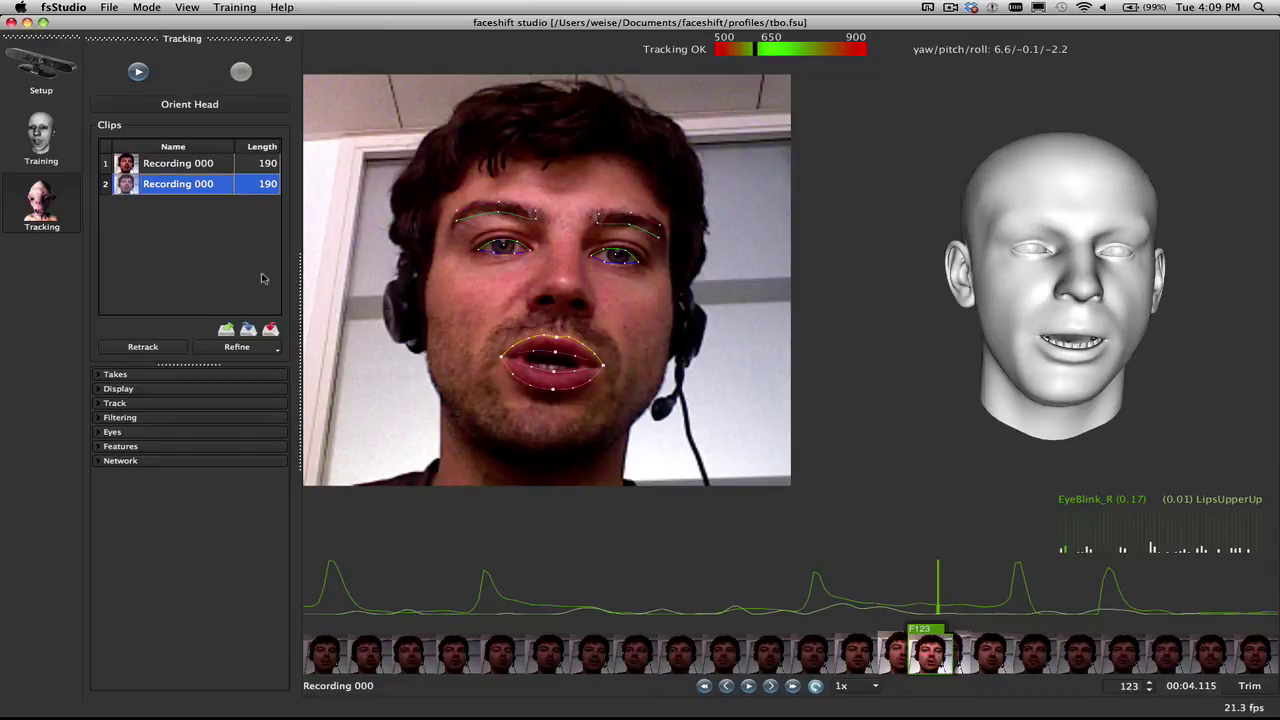
pyautogui.moveTo(912, 640); pyautogui.dragTo(568, 680)
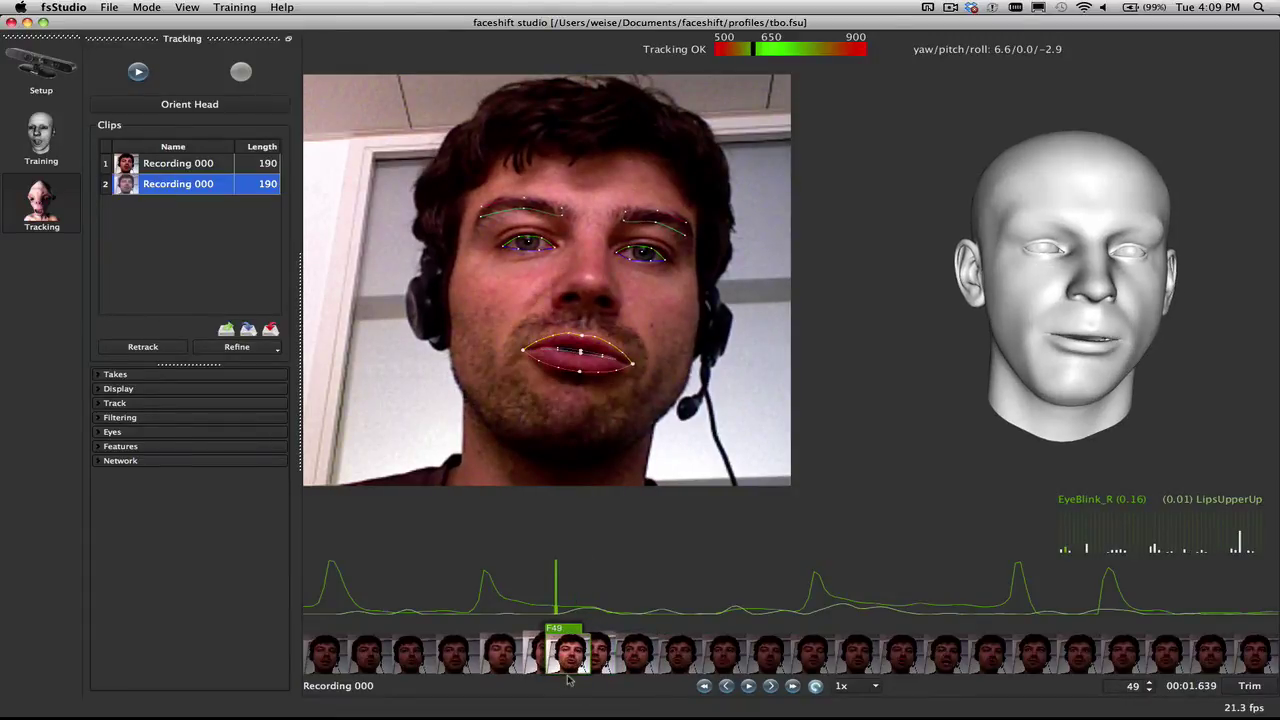
# - At the last frame, 189, reposition the markers along the inner edge of the lower lip
pyautogui.moveTo(590, 662); pyautogui.dragTo(1262, 662)
pyautogui.scroll(5, 692, 438)
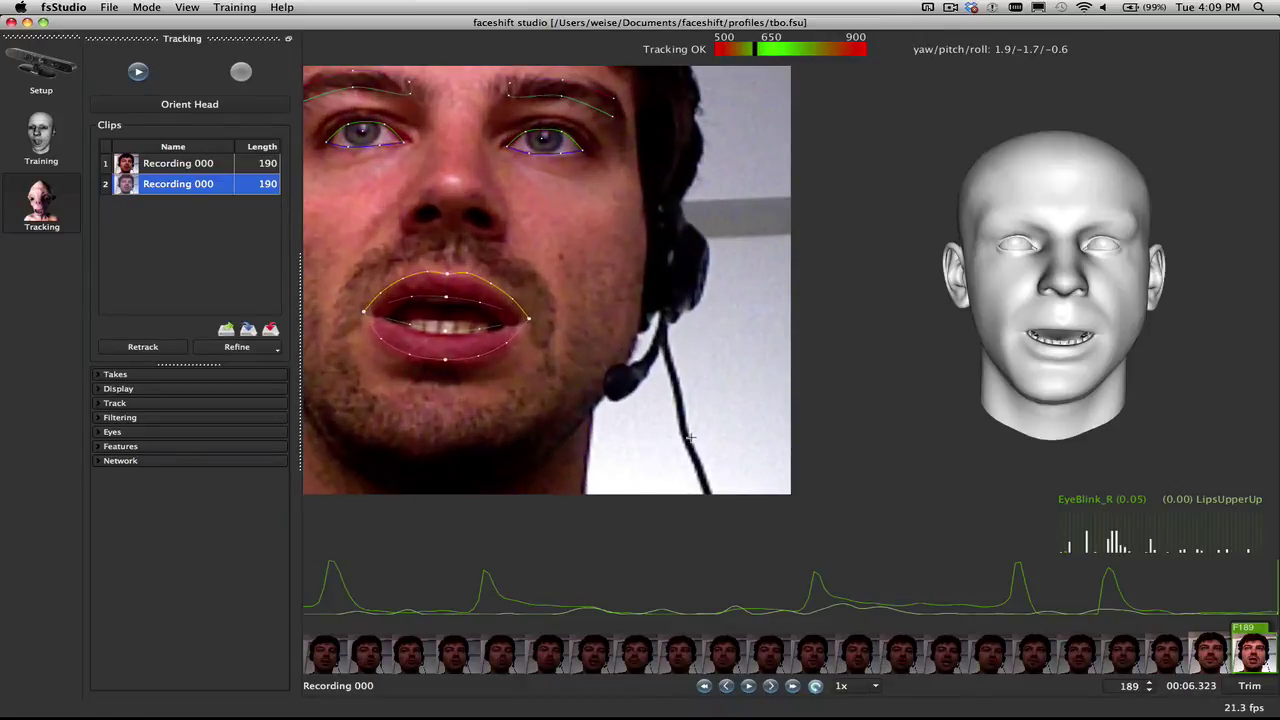
pyautogui.scroll(1, 666, 408)
pyautogui.moveTo(630, 404); pyautogui.dragTo(667, 398)
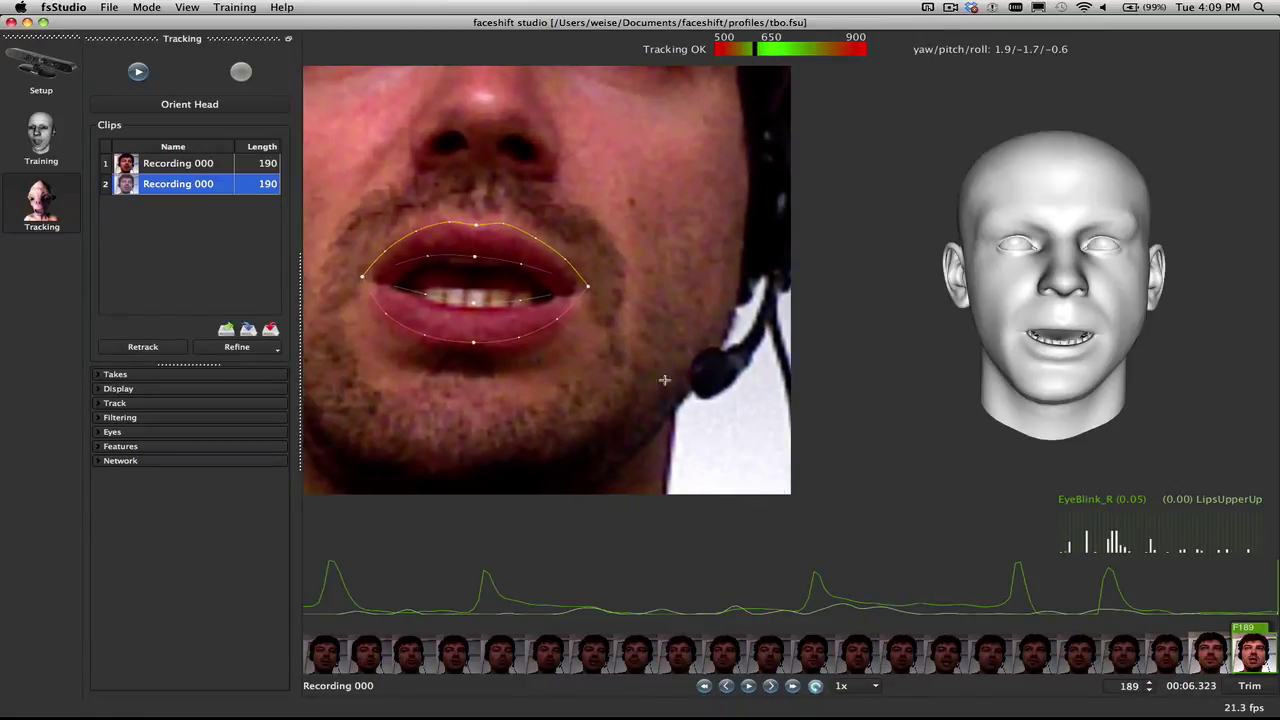
pyautogui.moveTo(423, 296); pyautogui.dragTo(440, 298)
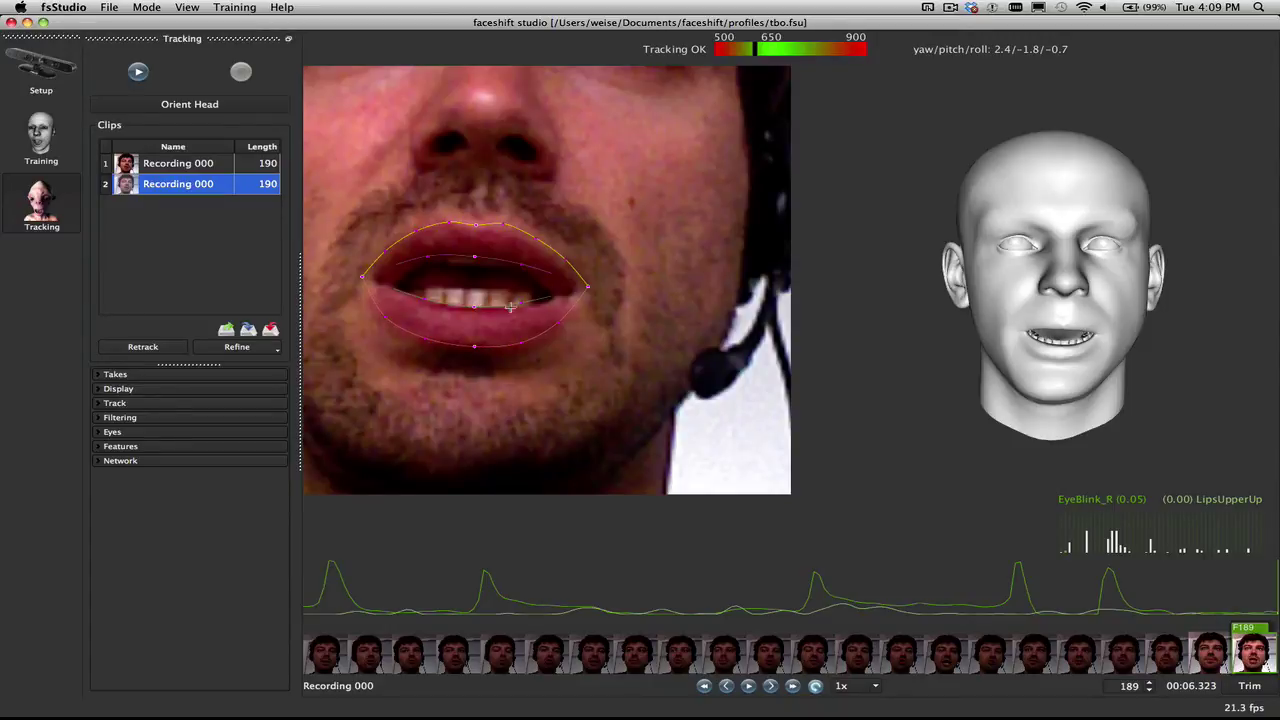
pyautogui.click(475, 307)
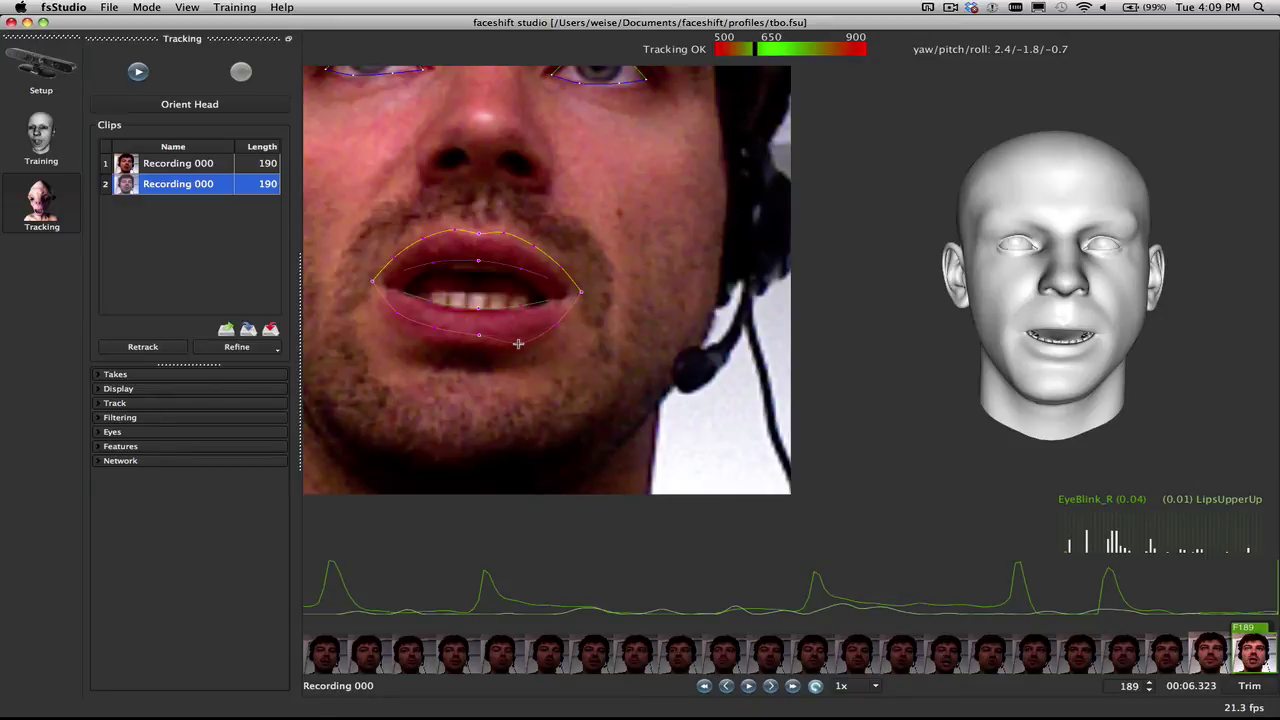
# - Adjust the outer lower-lip markers at frame 189 to the lip edge and refine the tracking around that frame
pyautogui.moveTo(475, 336); pyautogui.dragTo(431, 334)
pyautogui.scroll(-3, 615, 306)
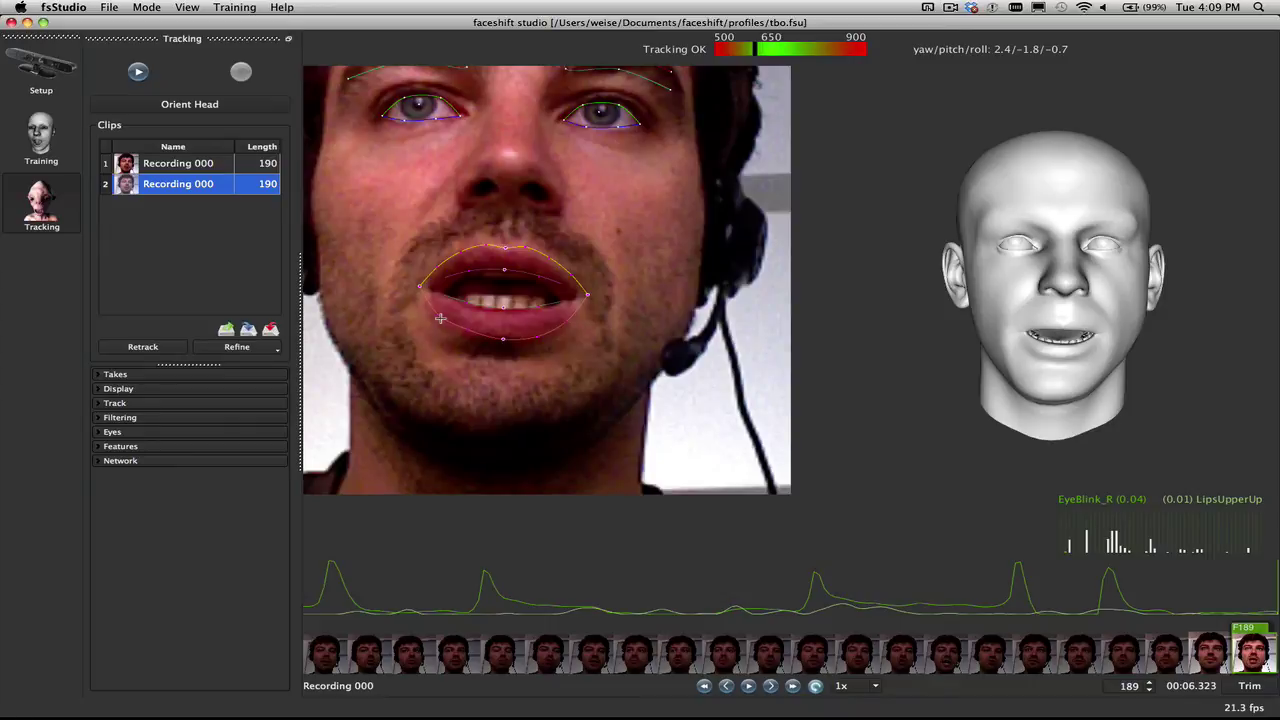
pyautogui.press('r')
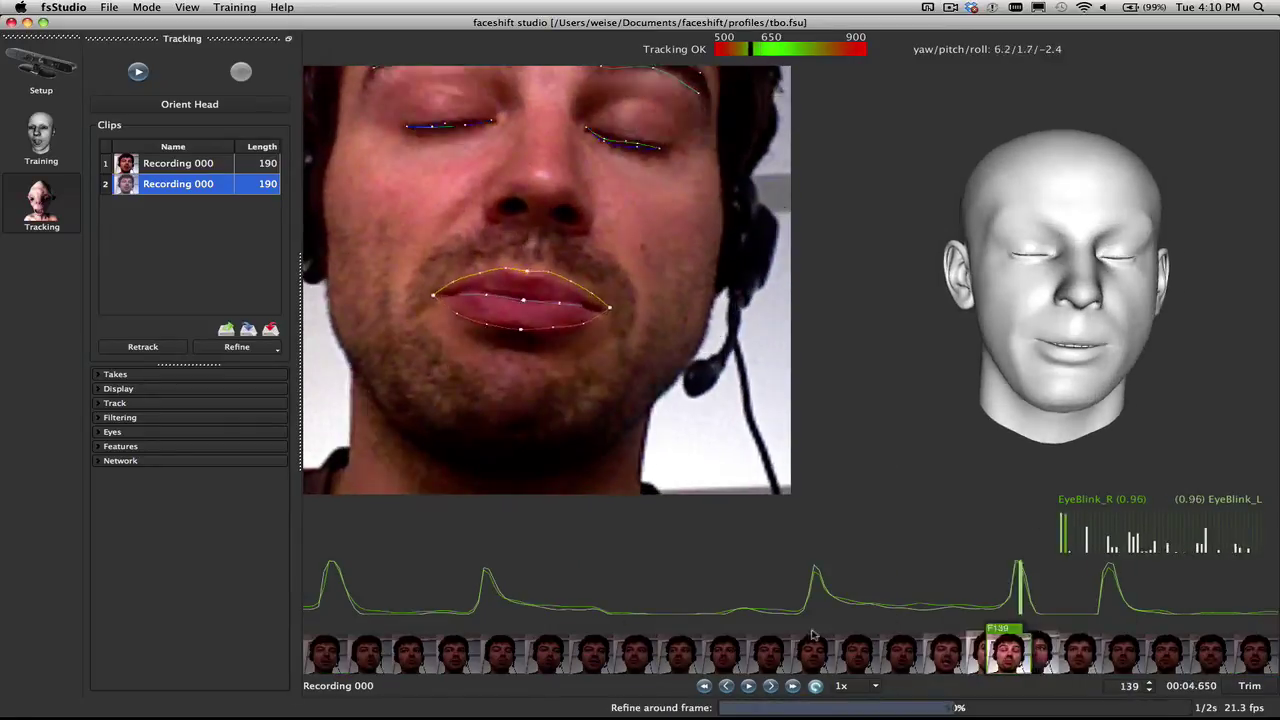
pyautogui.scroll(-2, 565, 380)
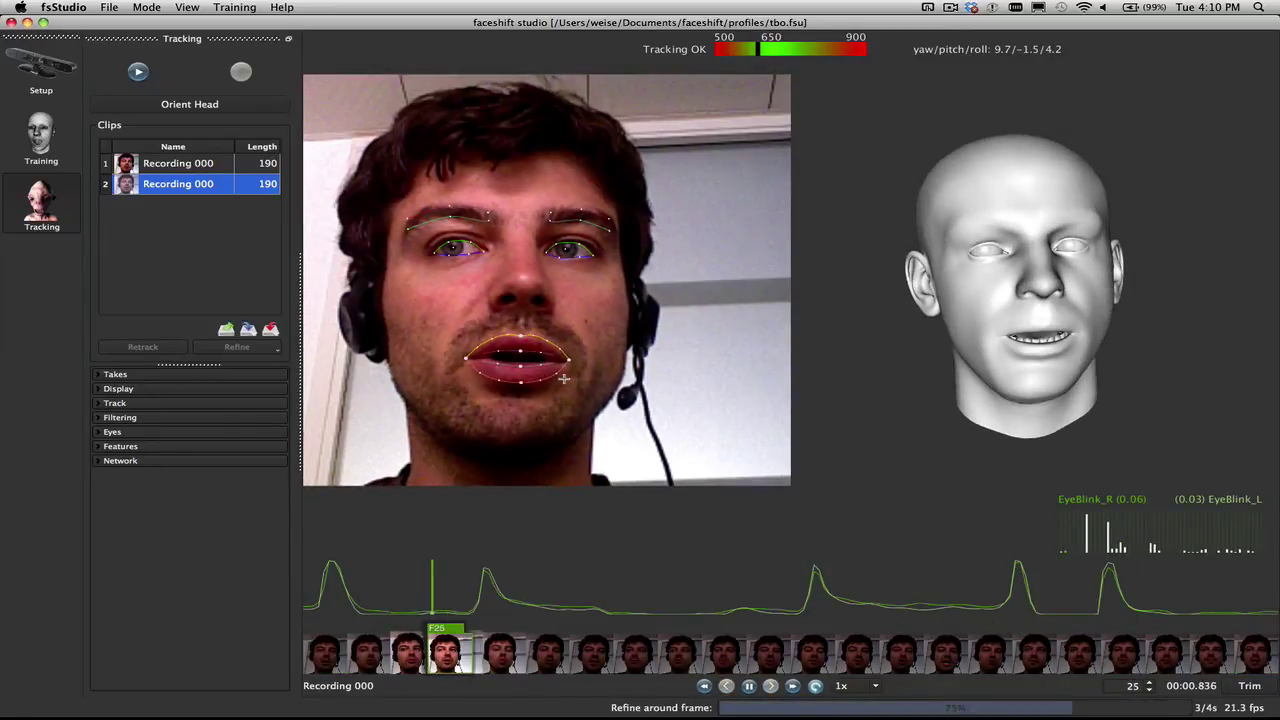